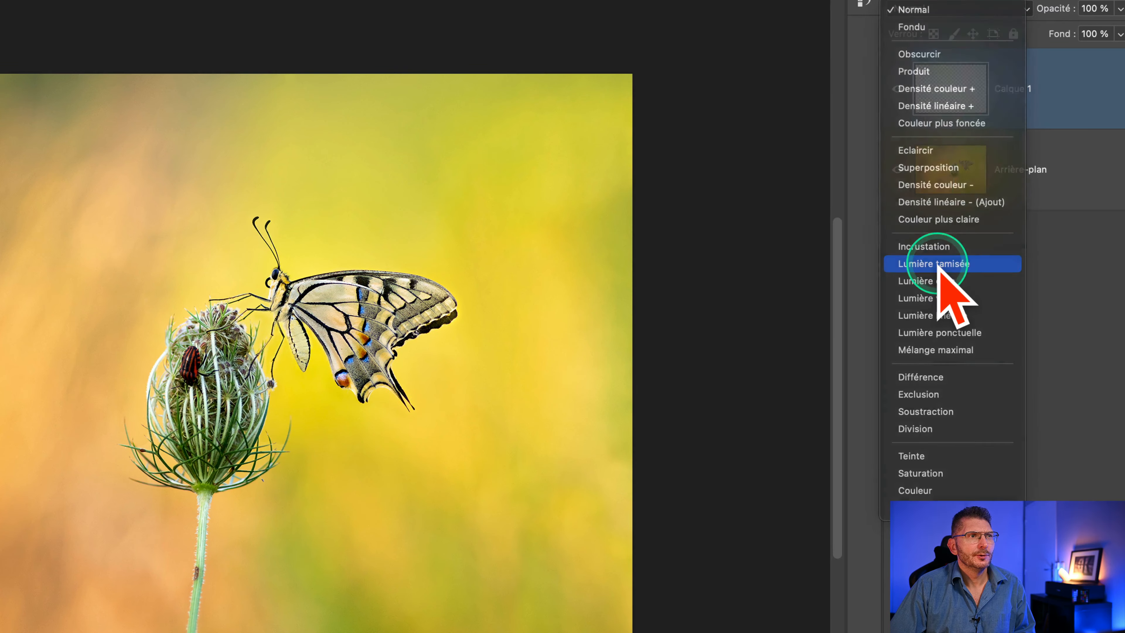
- Set the blend mode of Calque 1 to Lumière tamisée and sample a light yellow near the butterfly as the brush colour
click(937, 265)
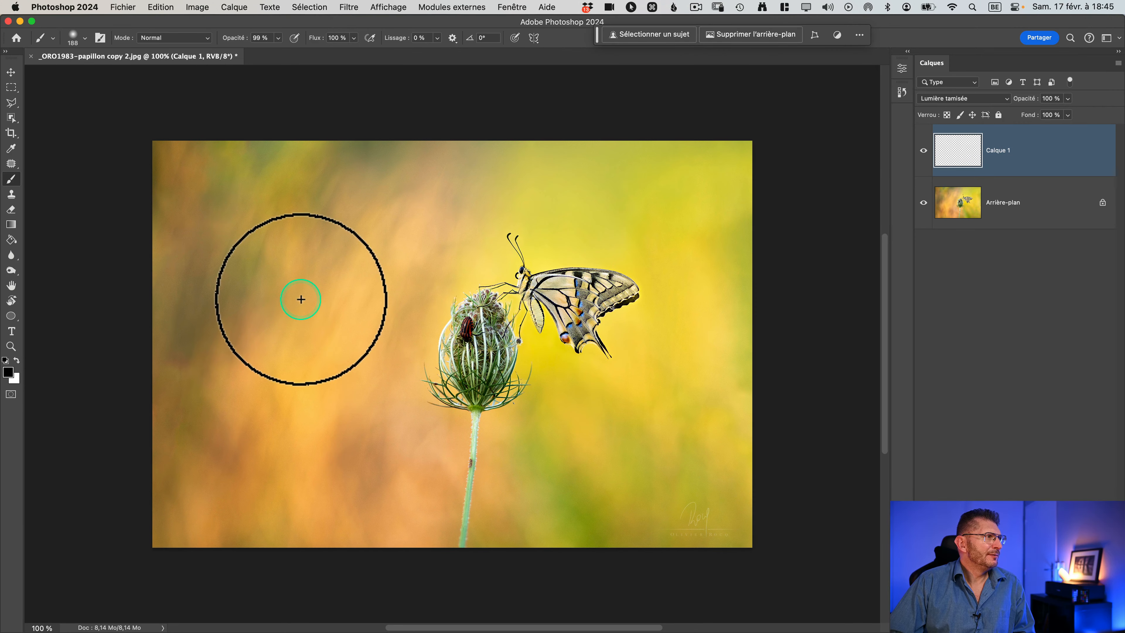
alt+click(506, 264)
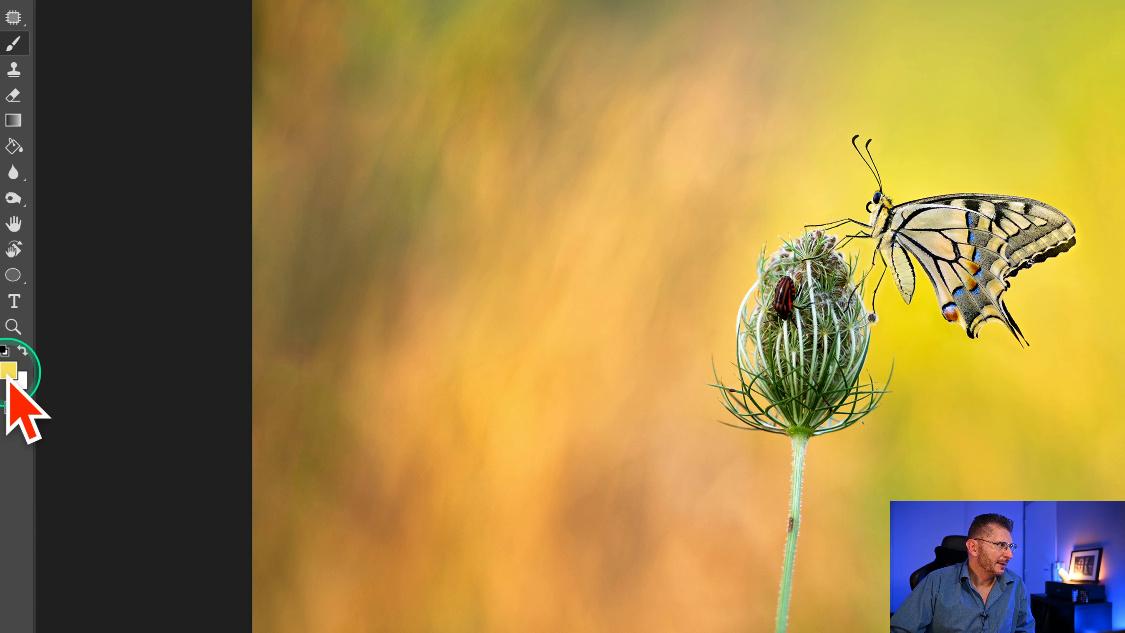
click(8, 376)
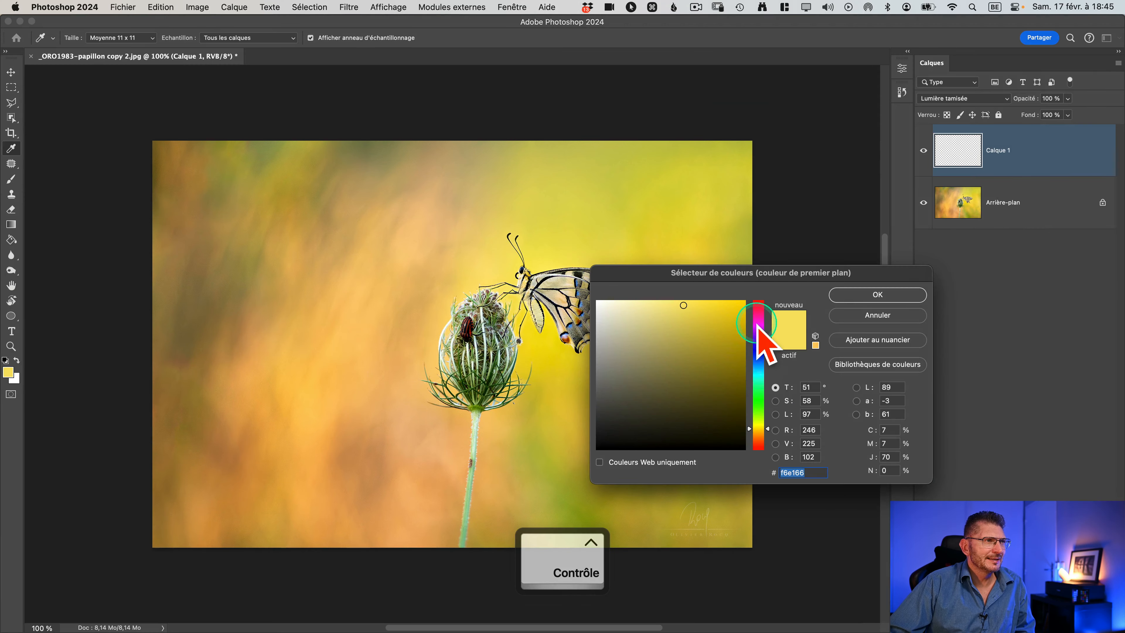
drag(772, 275, 448, 207)
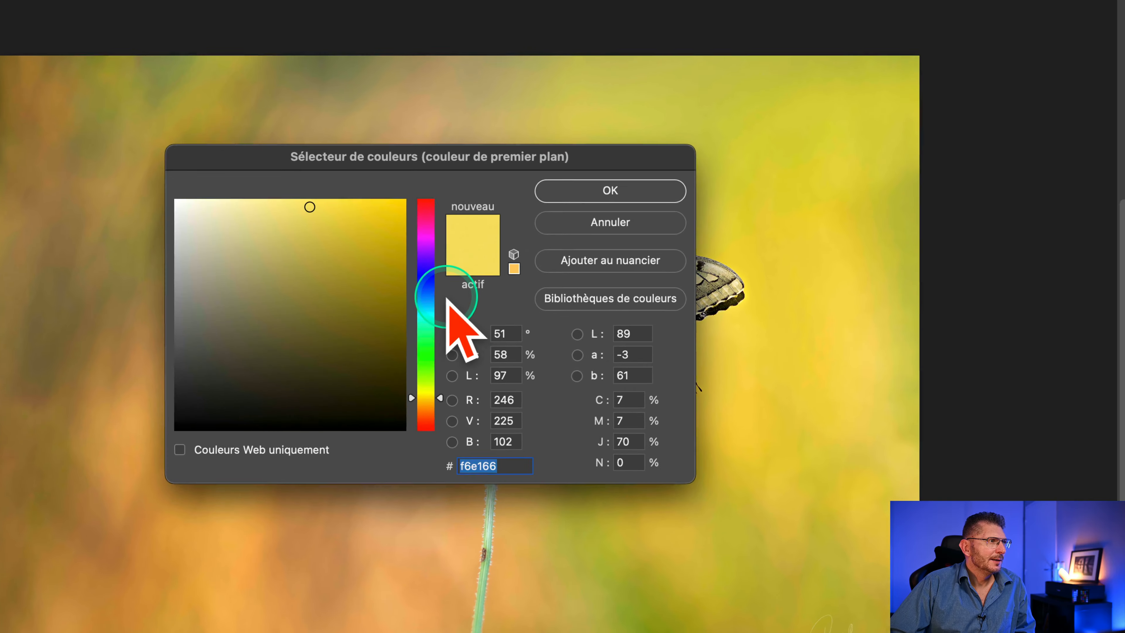
drag(426, 403, 434, 317)
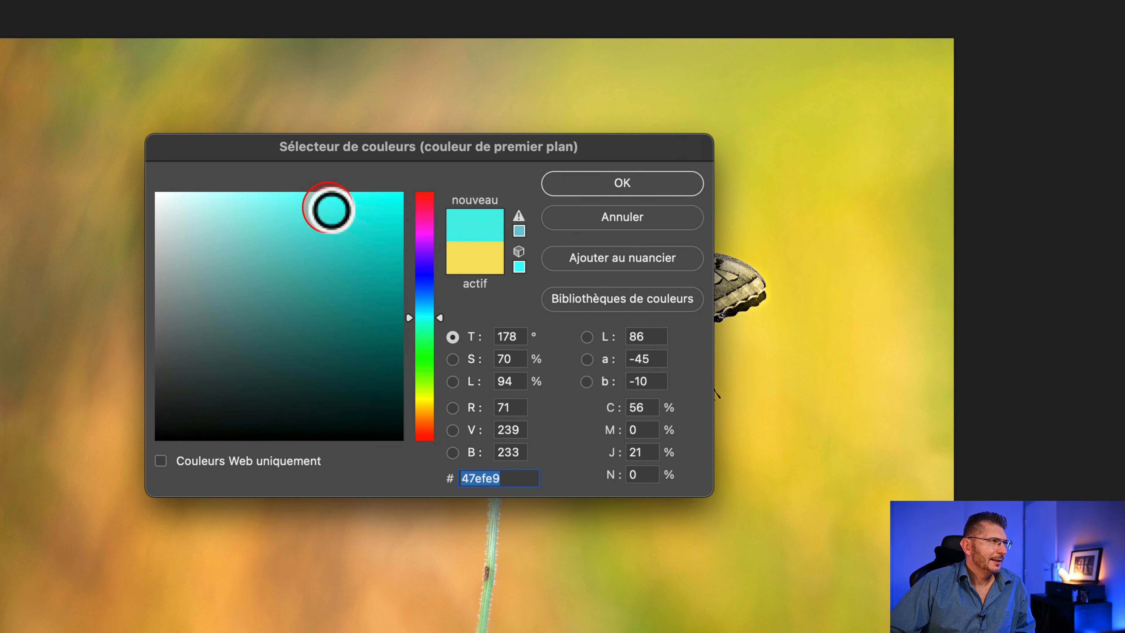
drag(329, 206, 229, 338)
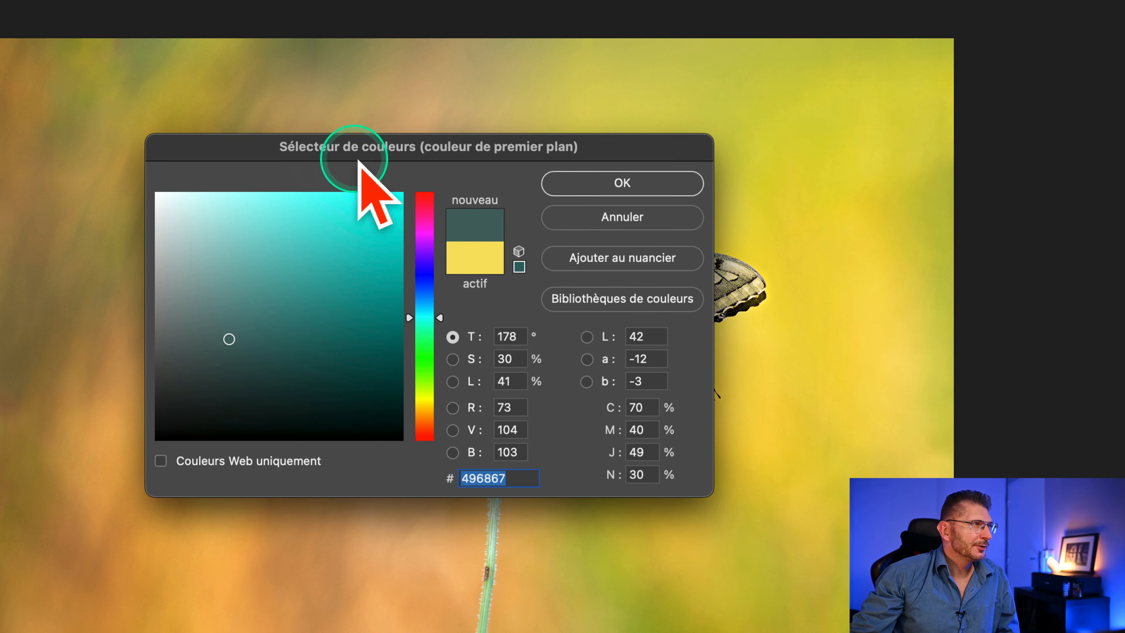
scroll(510, 268, down, 5)
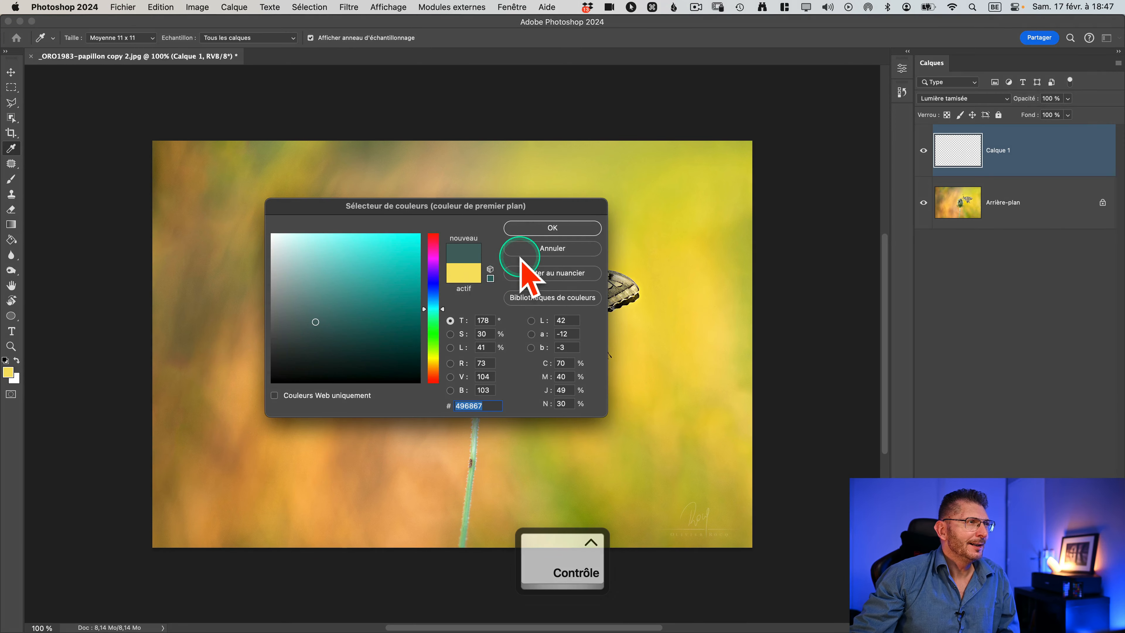
scroll(520, 249, right, 5)
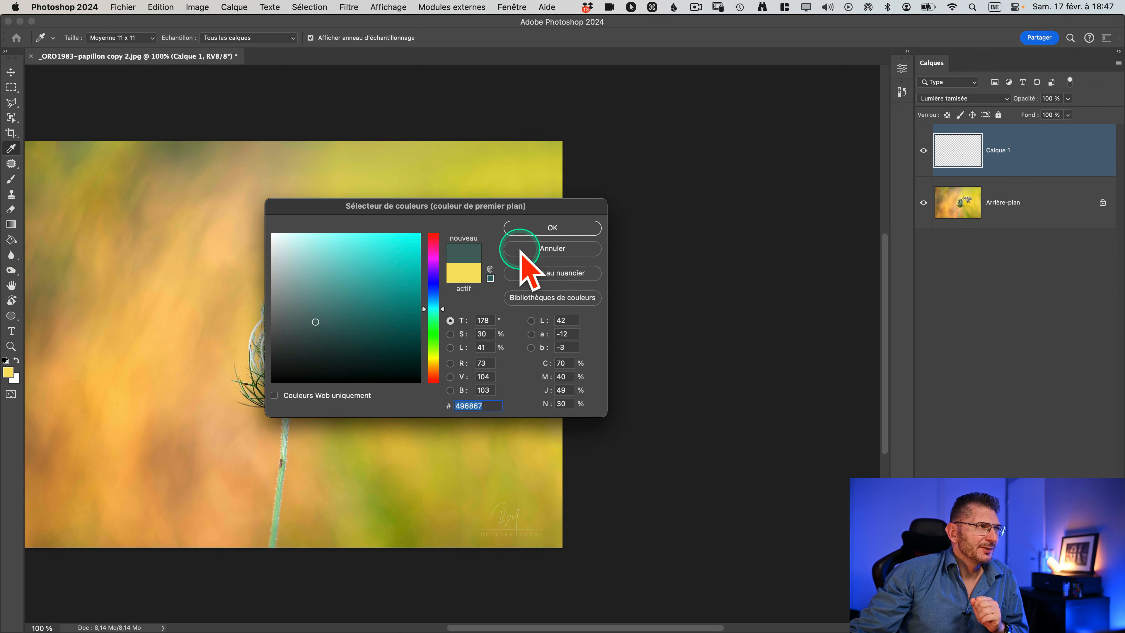
click(520, 250)
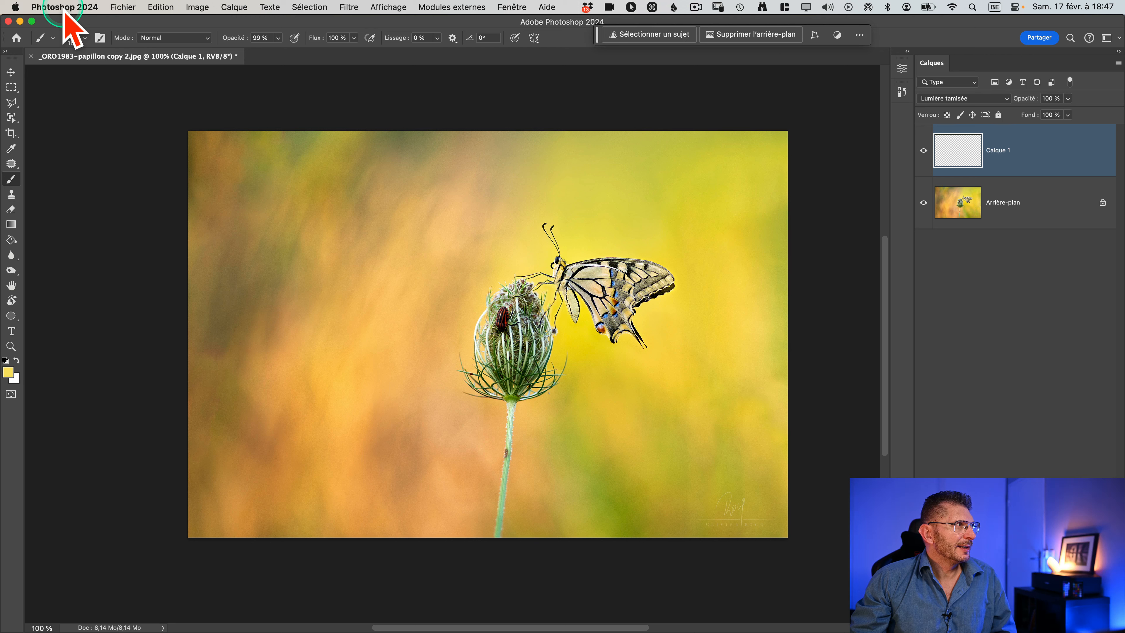
- Set the HUD colour picker to Roue des teintes (moyenne) in the general preferences and confirm the settings
key(ctrl)
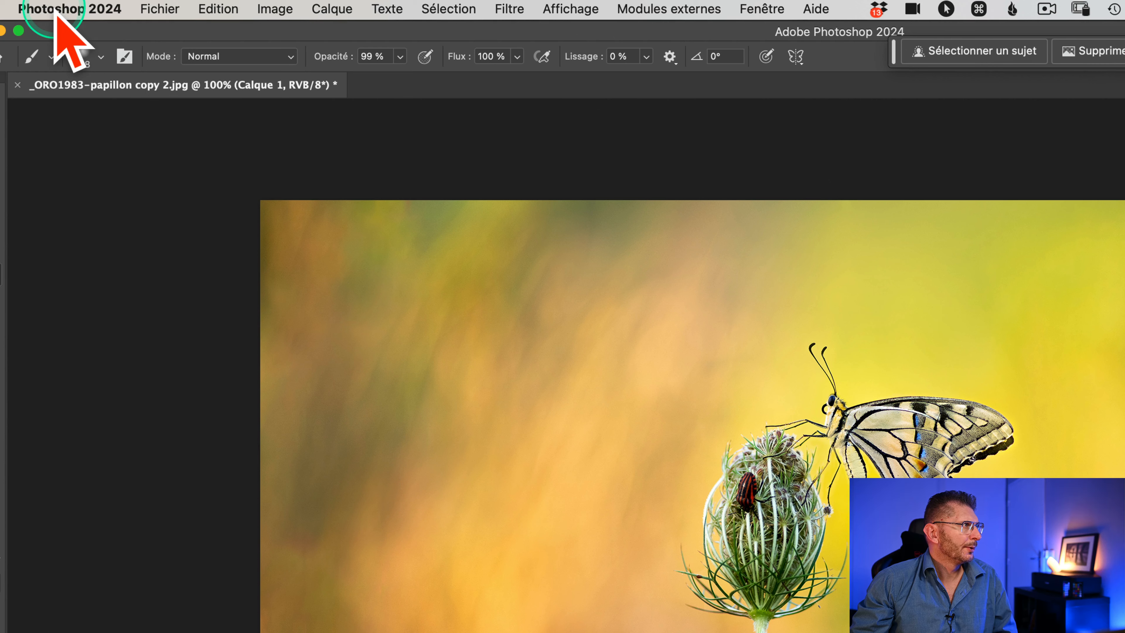
click(57, 10)
mouse_move(80, 79)
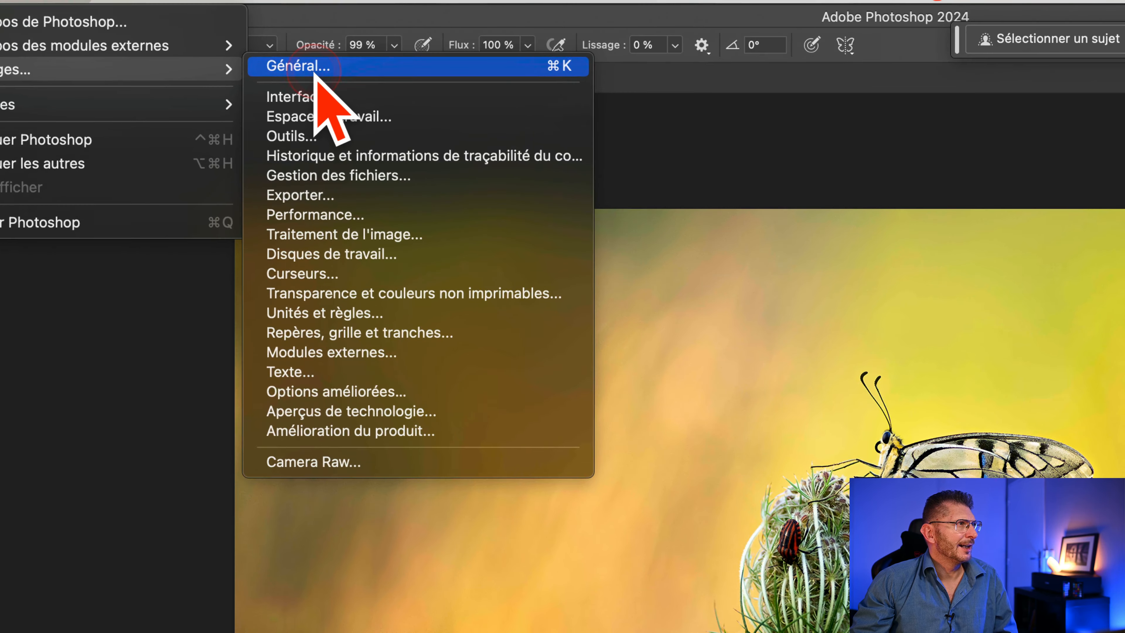
click(315, 70)
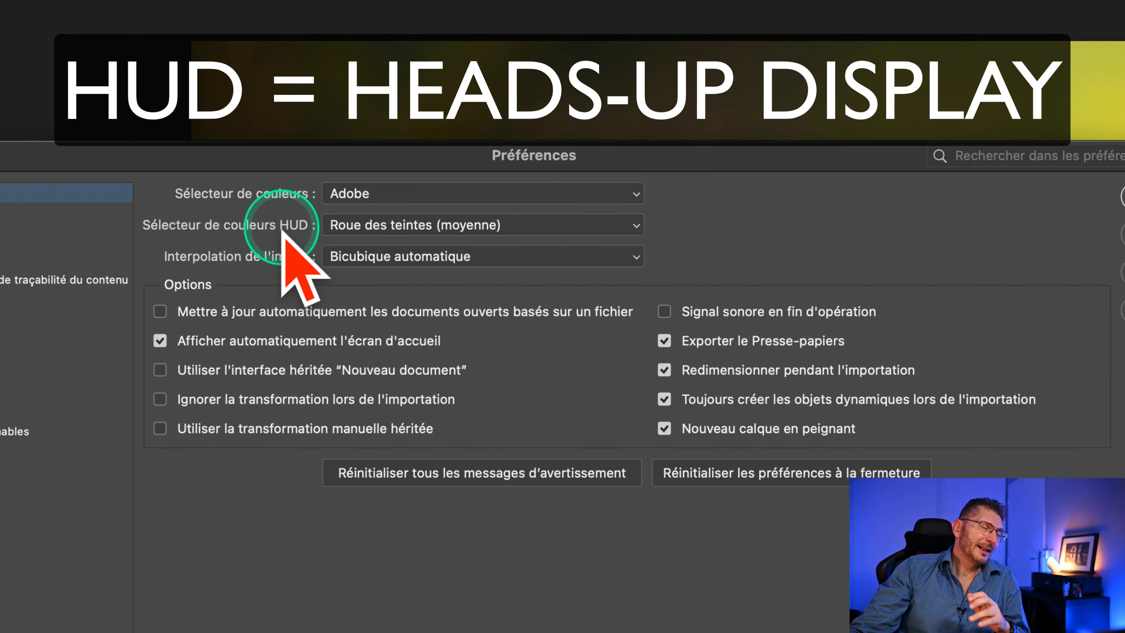
click(359, 224)
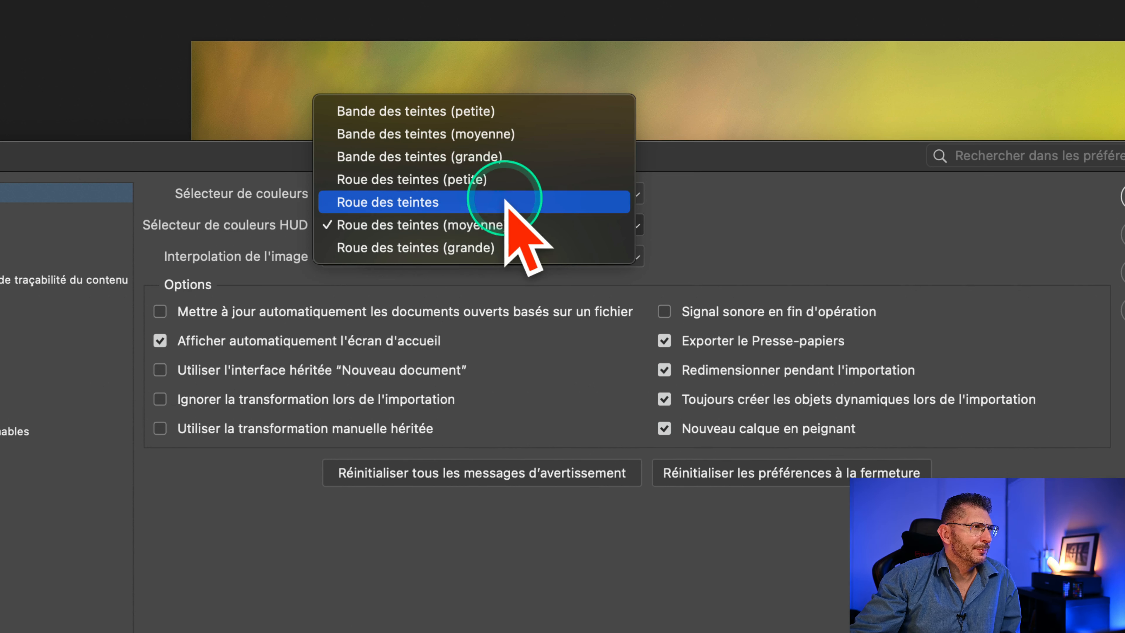
click(448, 228)
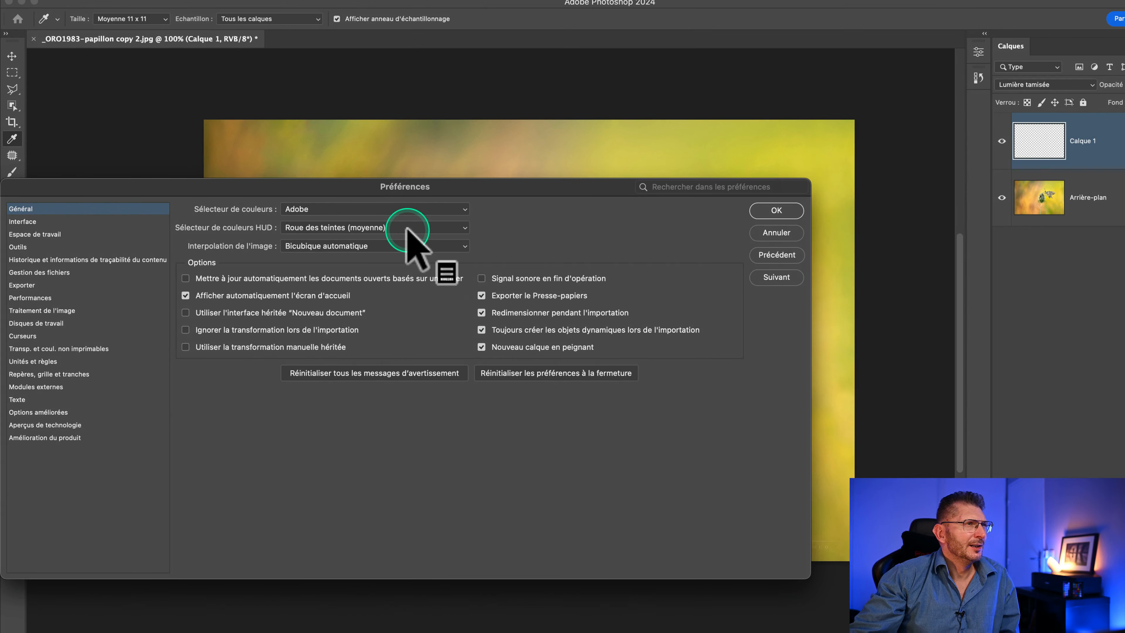
click(776, 211)
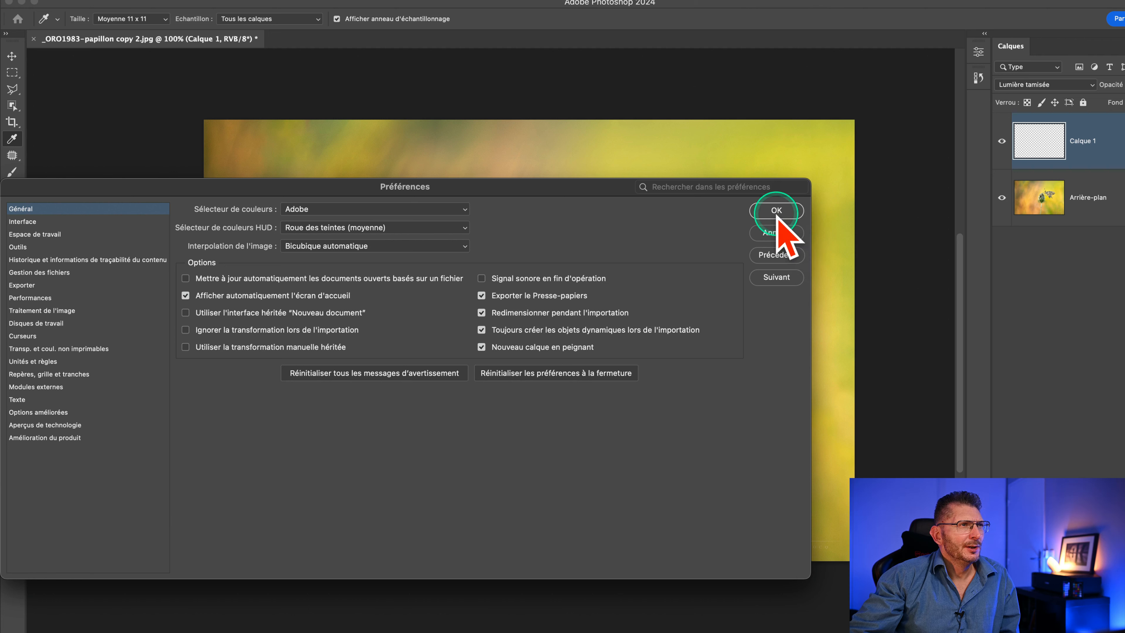
key(b)
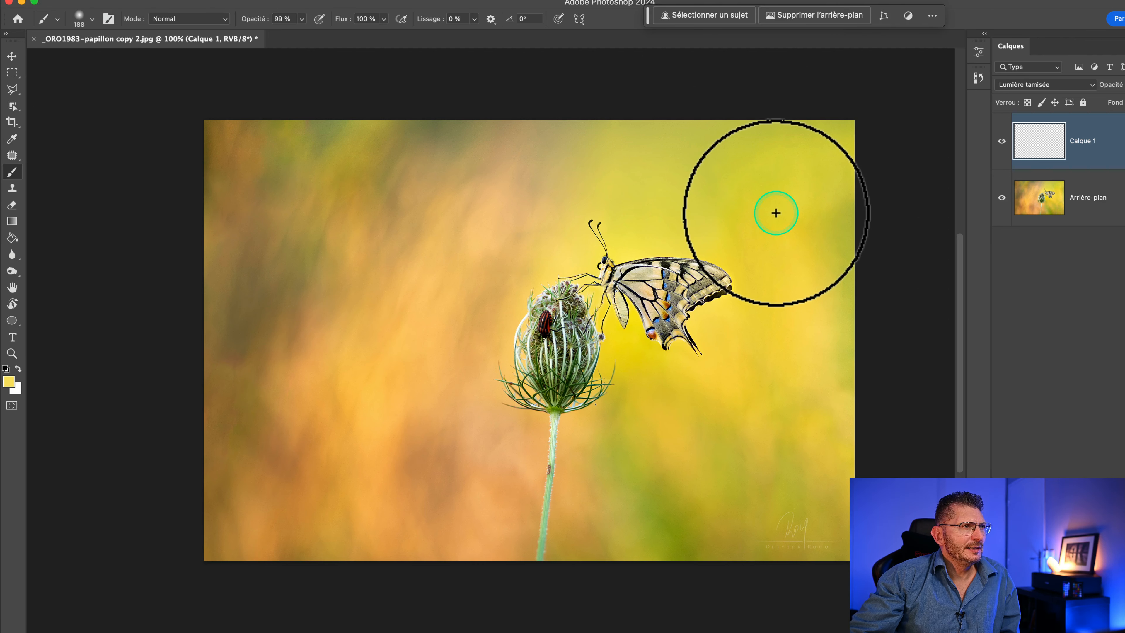
click(641, 300)
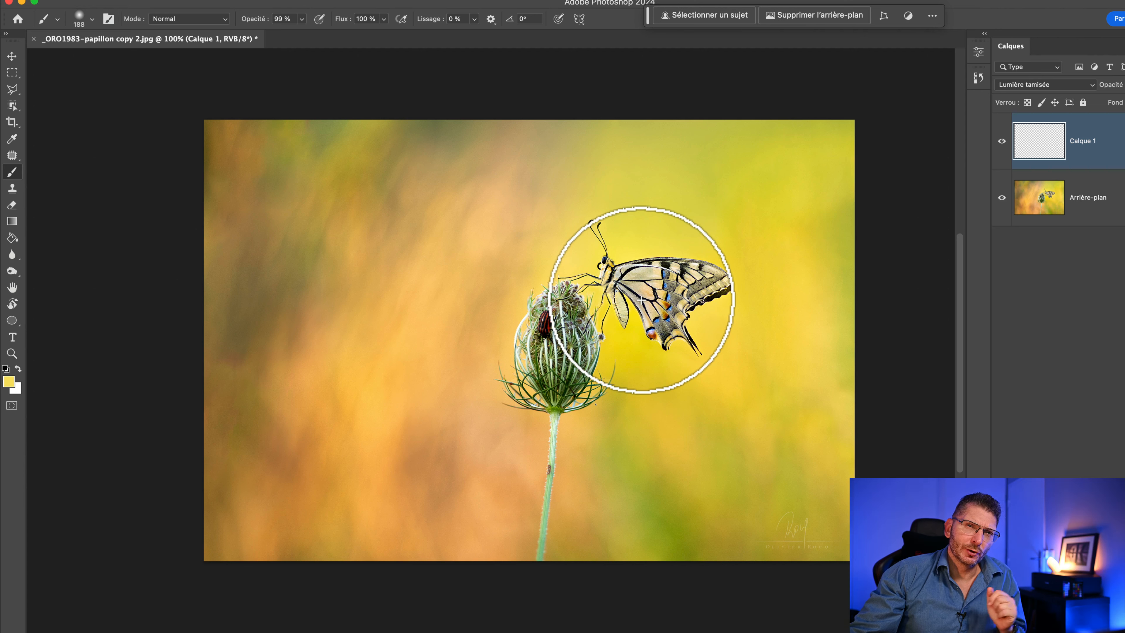
click(8, 381)
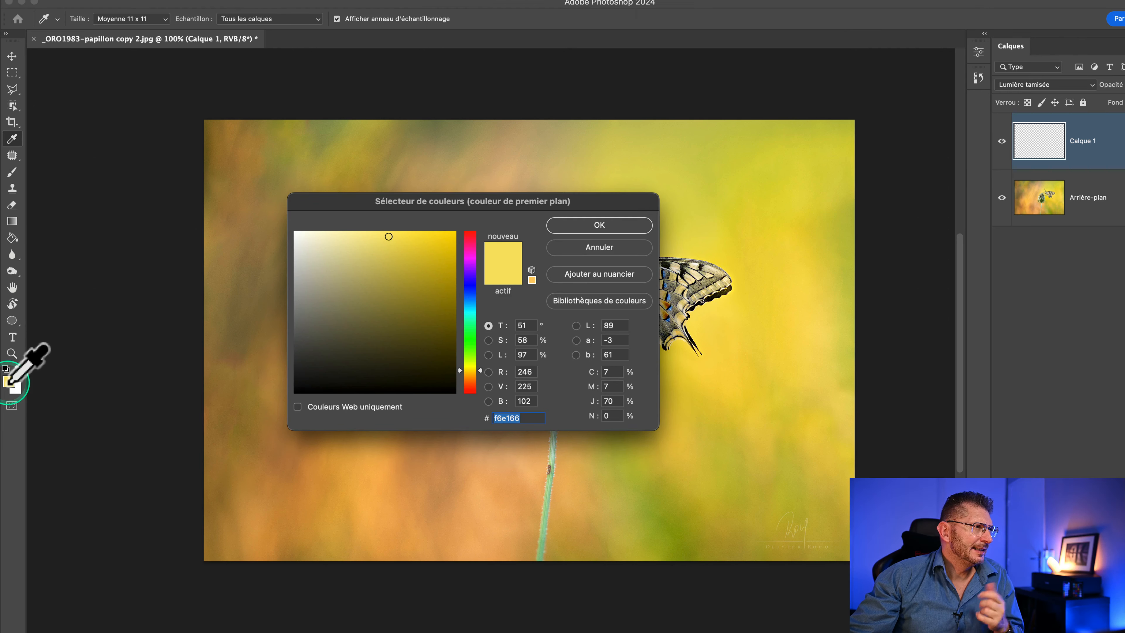
click(598, 225)
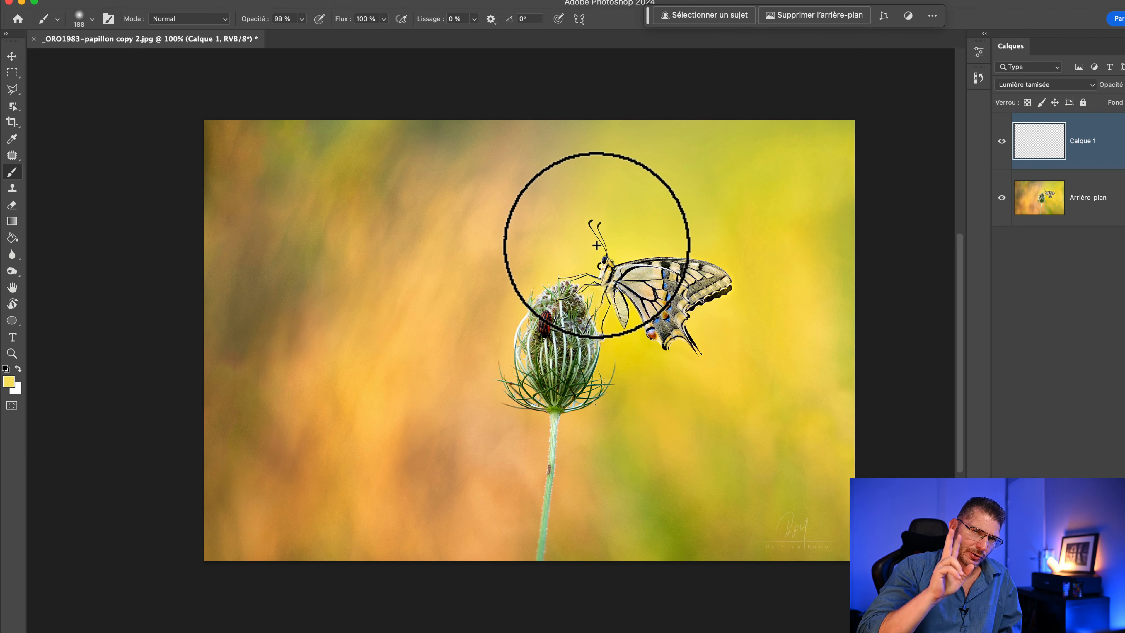
- Bring up the HUD colour wheel over the photo while the Brush tool is active
key(ctrl)
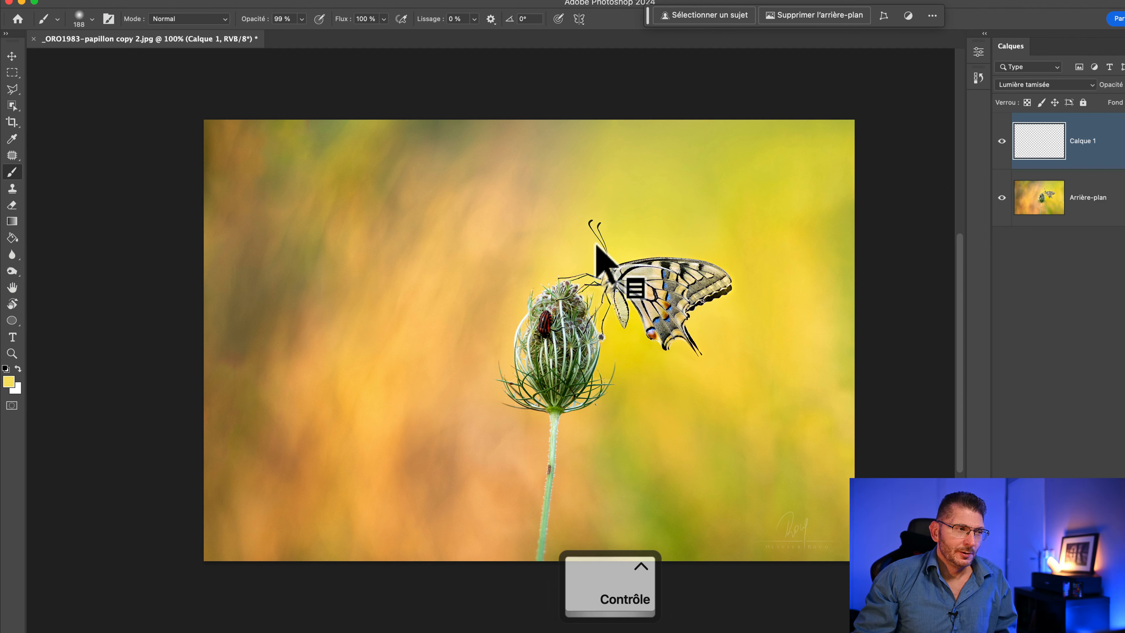
key(ctrl+alt)
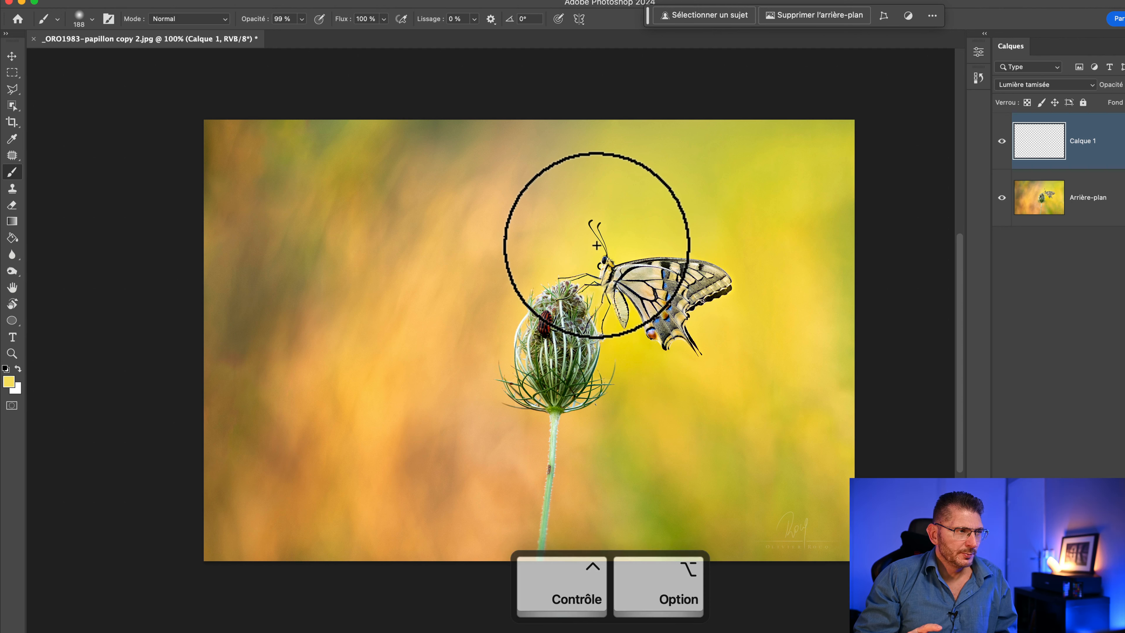
key(ctrl+alt+super)
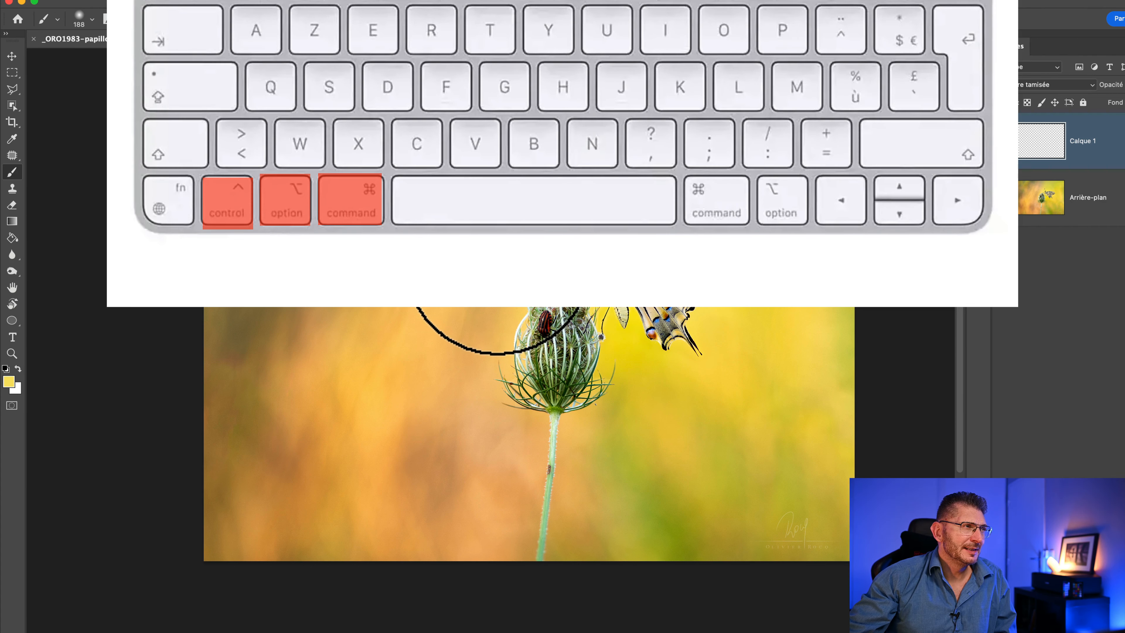
drag(498, 271, 498, 266)
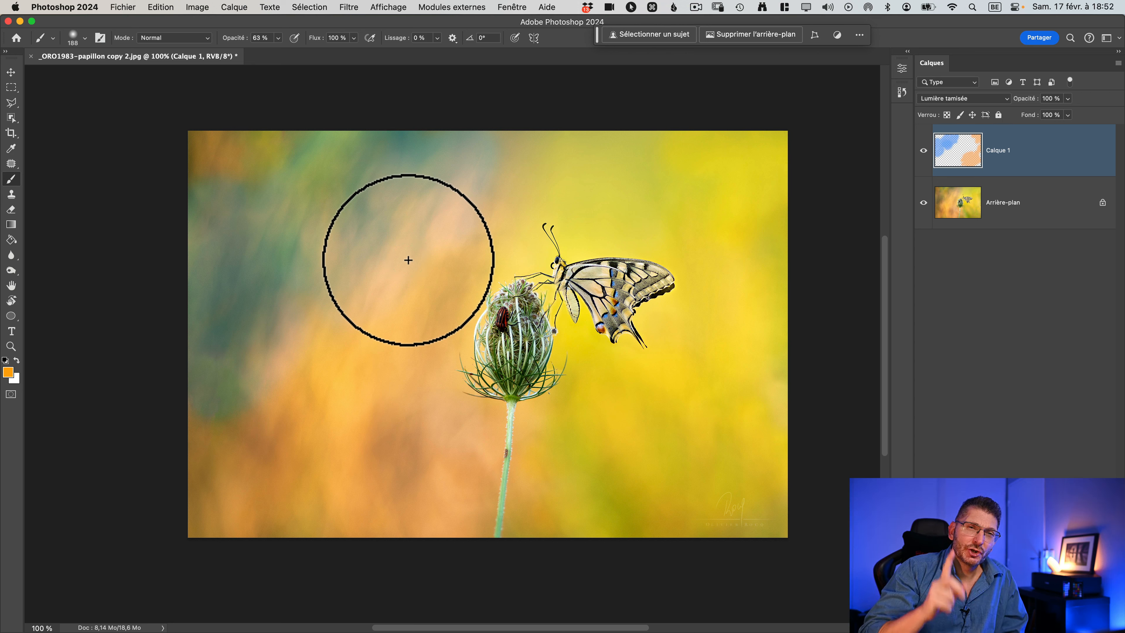
ctrl+alt+super+click(391, 350)
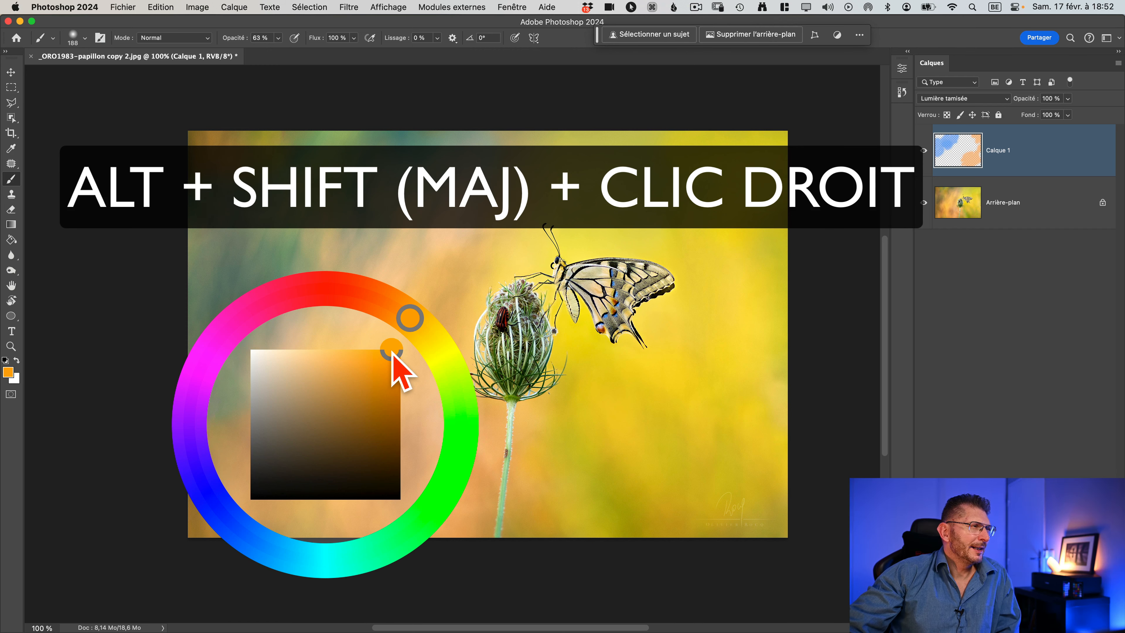
drag(391, 350, 382, 372)
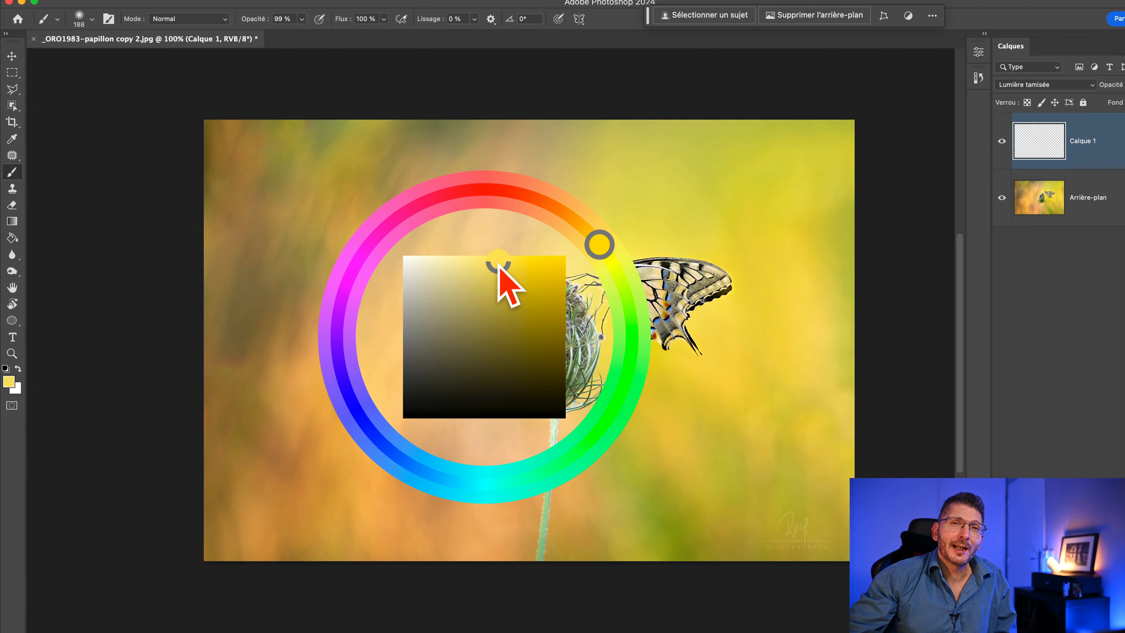
drag(498, 264, 498, 264)
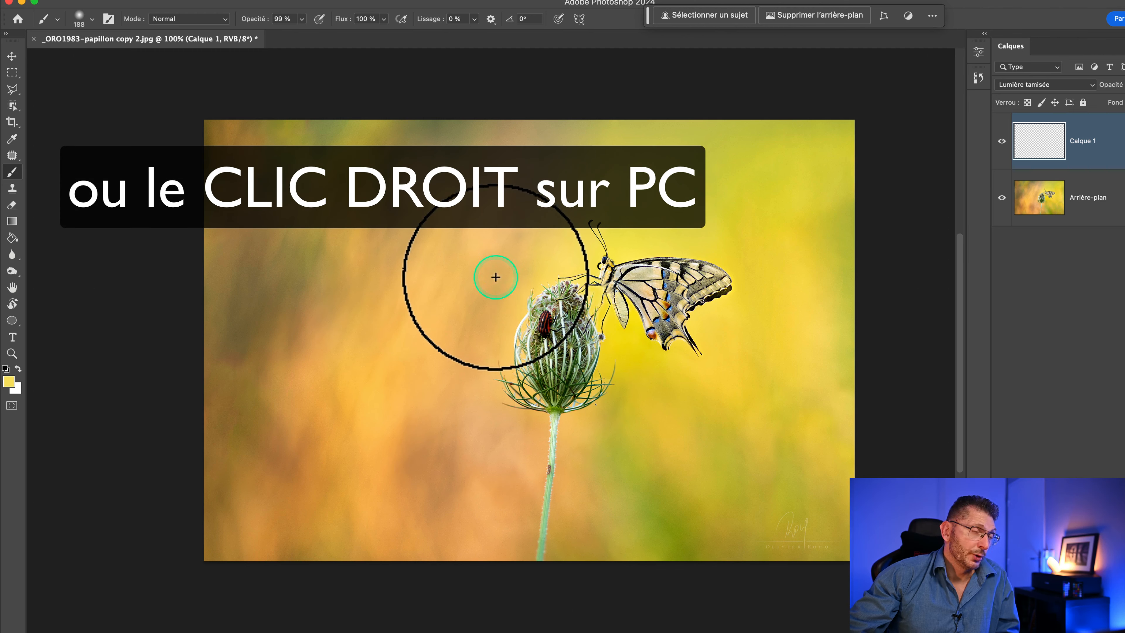
drag(504, 284, 505, 284)
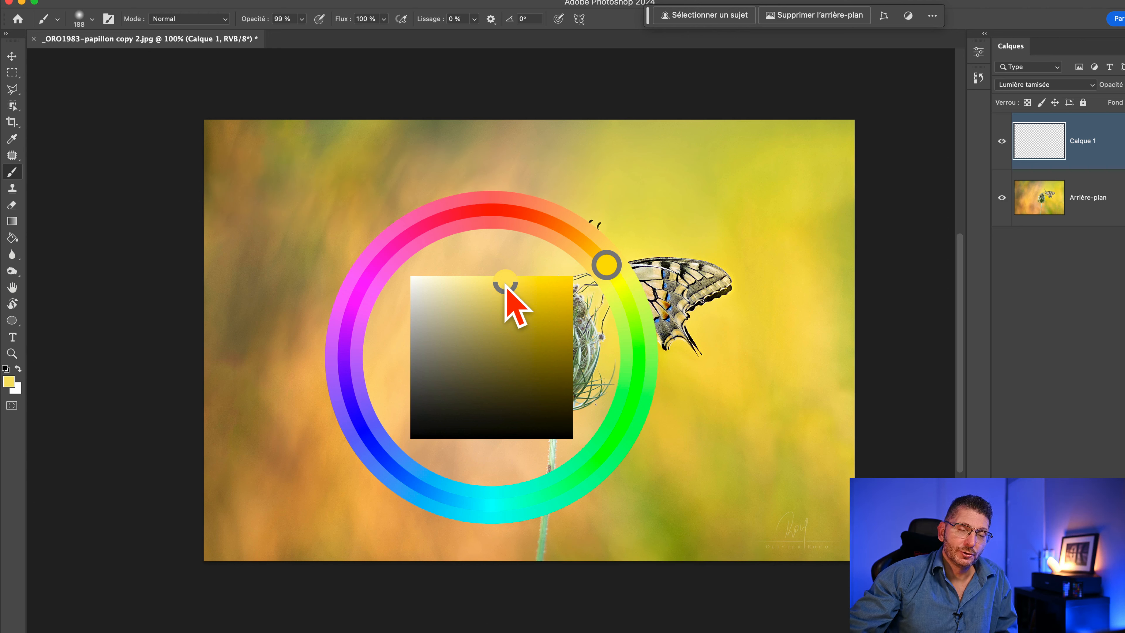
- Pick a saturated bright blue as the foreground colour in the HUD colour wheel
drag(505, 284, 484, 280)
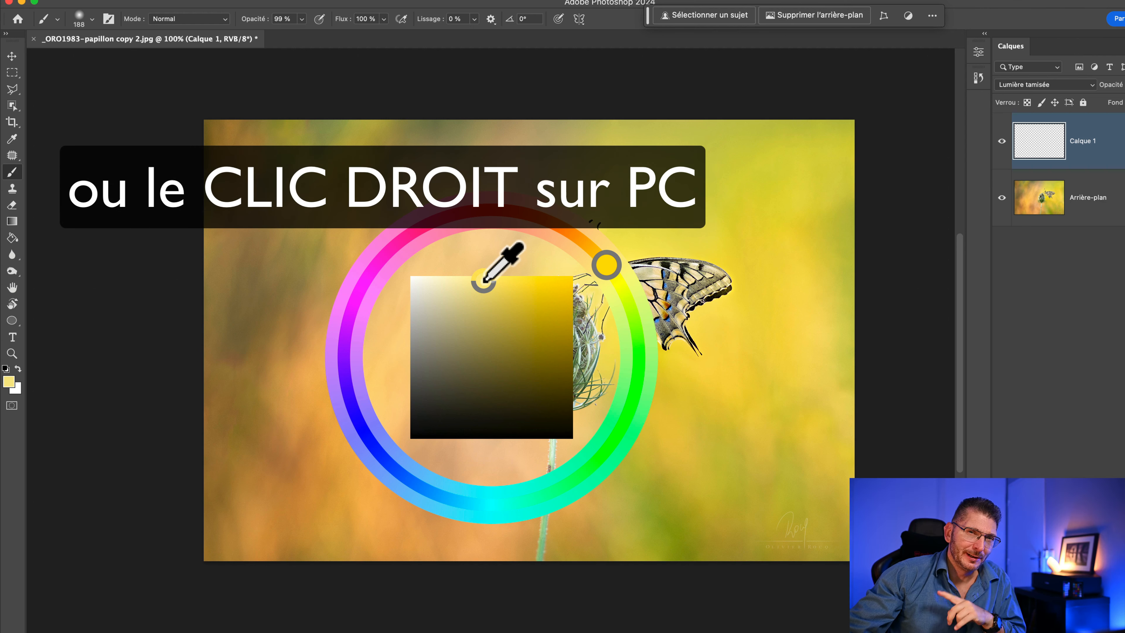
mouse_move(484, 281)
mouse_down()
mouse_move(611, 268)
mouse_move(616, 321)
mouse_move(597, 447)
mouse_move(498, 489)
mouse_move(421, 475)
mouse_move(436, 482)
mouse_move(517, 307)
mouse_move(439, 308)
mouse_move(571, 281)
mouse_move(482, 279)
mouse_move(572, 281)
mouse_move(568, 443)
mouse_move(572, 281)
mouse_up()
mouse_move(243, 23)
mouse_down()
mouse_move(222, 22)
mouse_move(237, 22)
mouse_up()
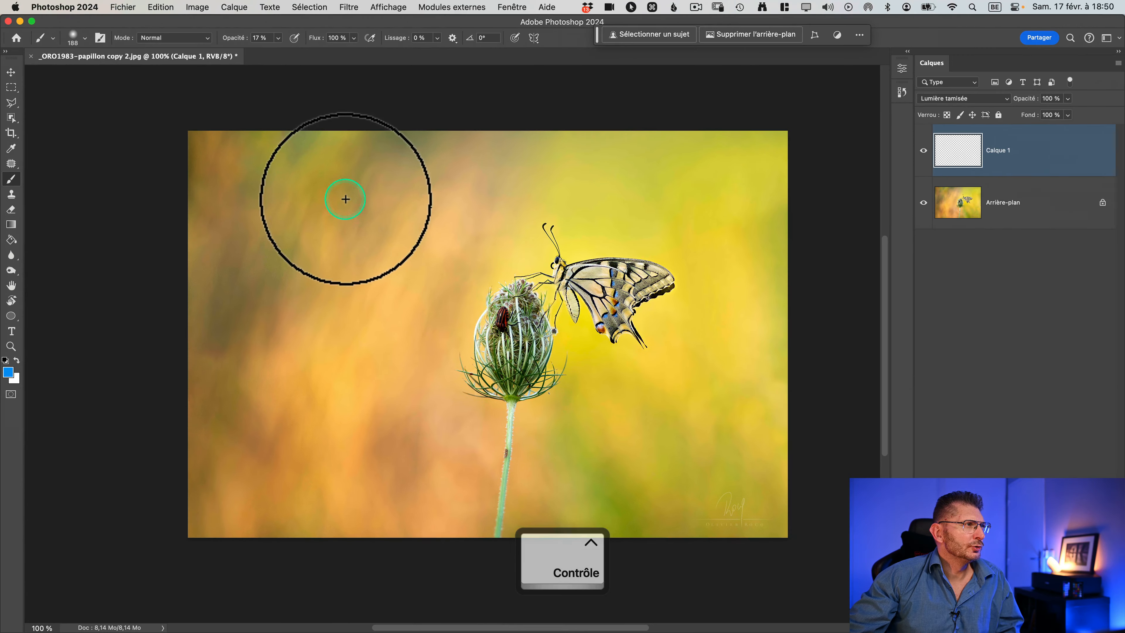
- Set the brush opacity to 63 % and paint blue over the upper-left background of the photo on Calque 1
mouse_move(376, 267)
mouse_down()
mouse_move(419, 293)
mouse_move(433, 280)
mouse_up()
key(6)
key(3)
mouse_move(360, 235)
mouse_down()
mouse_move(329, 268)
mouse_move(352, 246)
mouse_move(462, 219)
mouse_move(472, 157)
mouse_move(379, 216)
mouse_move(351, 140)
mouse_move(223, 368)
mouse_up()
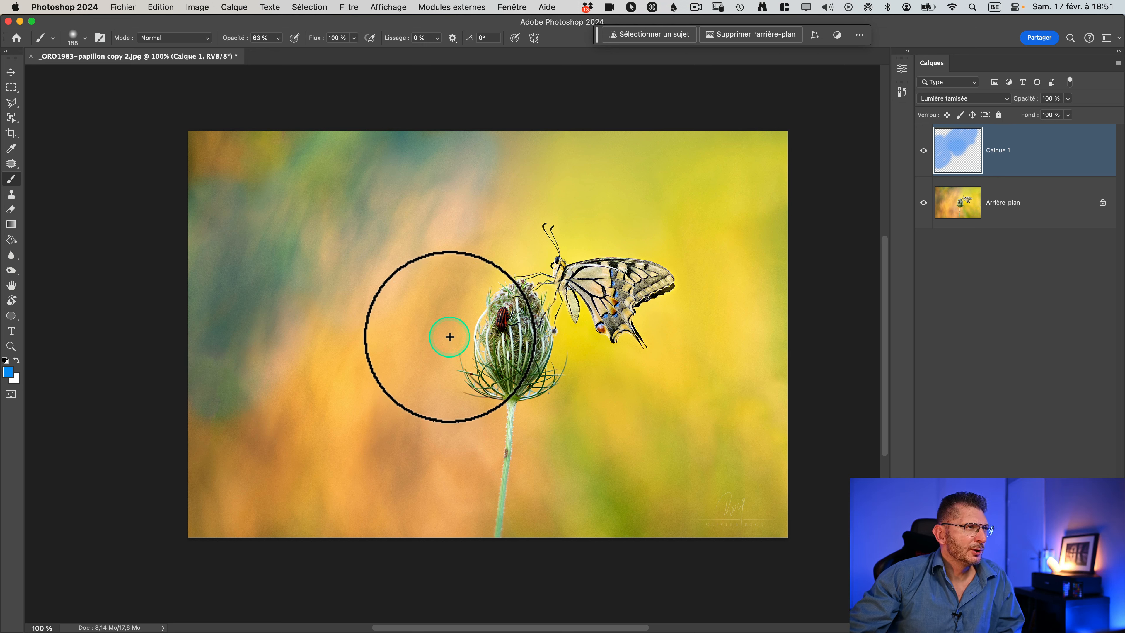
- Switch the foreground colour to orange with the HUD colour wheel
key(ctrl+alt+super)
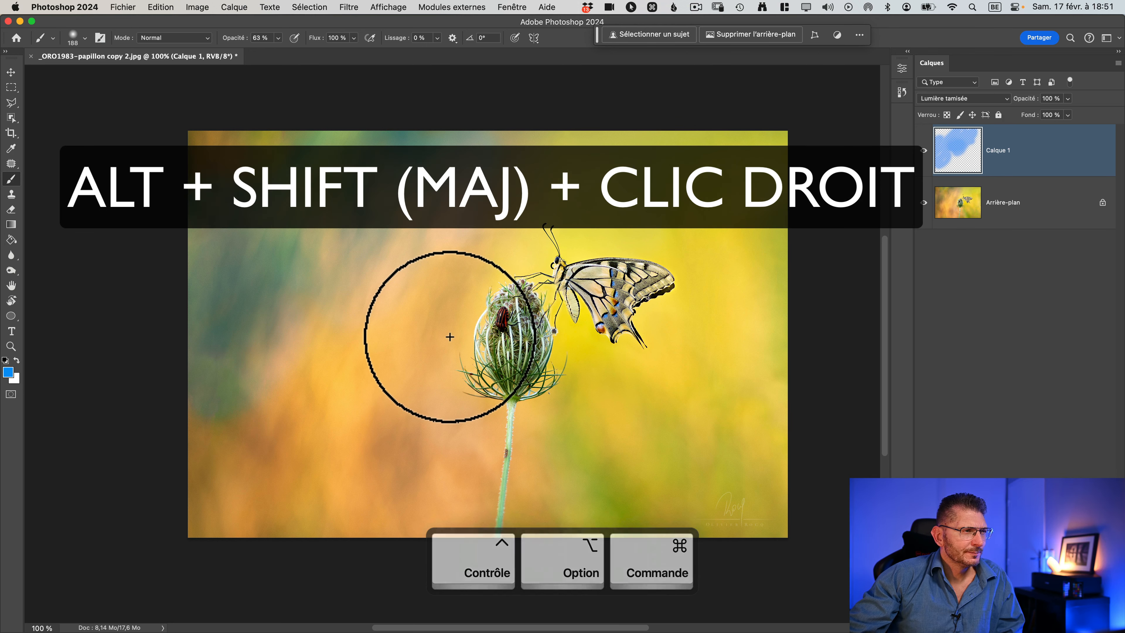
ctrl+alt+super+click(450, 337)
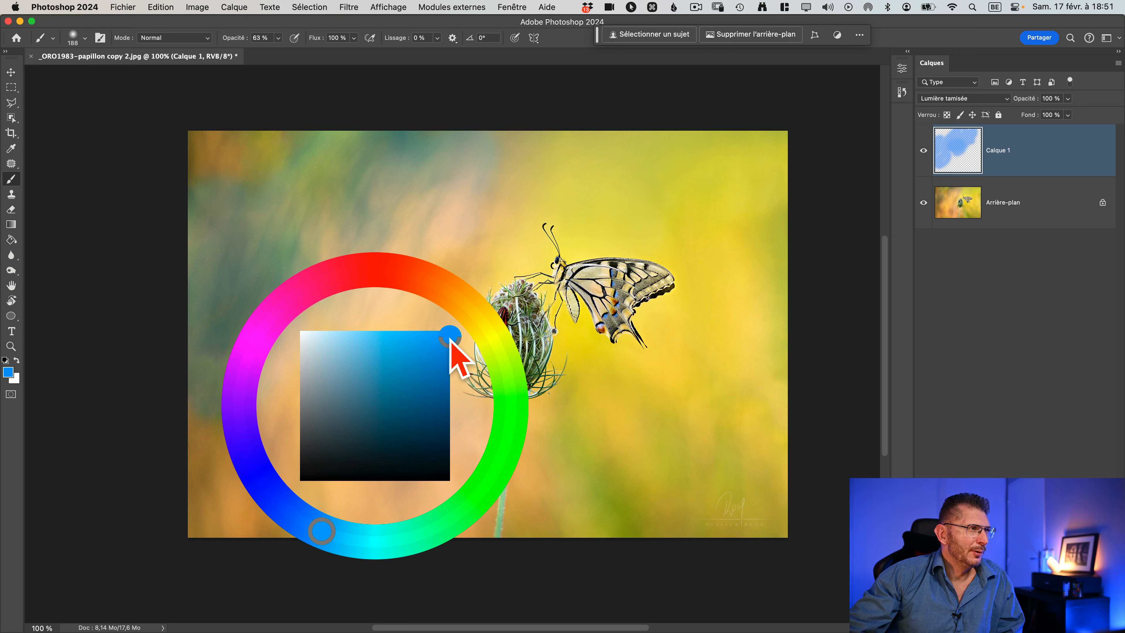
drag(450, 344, 457, 317)
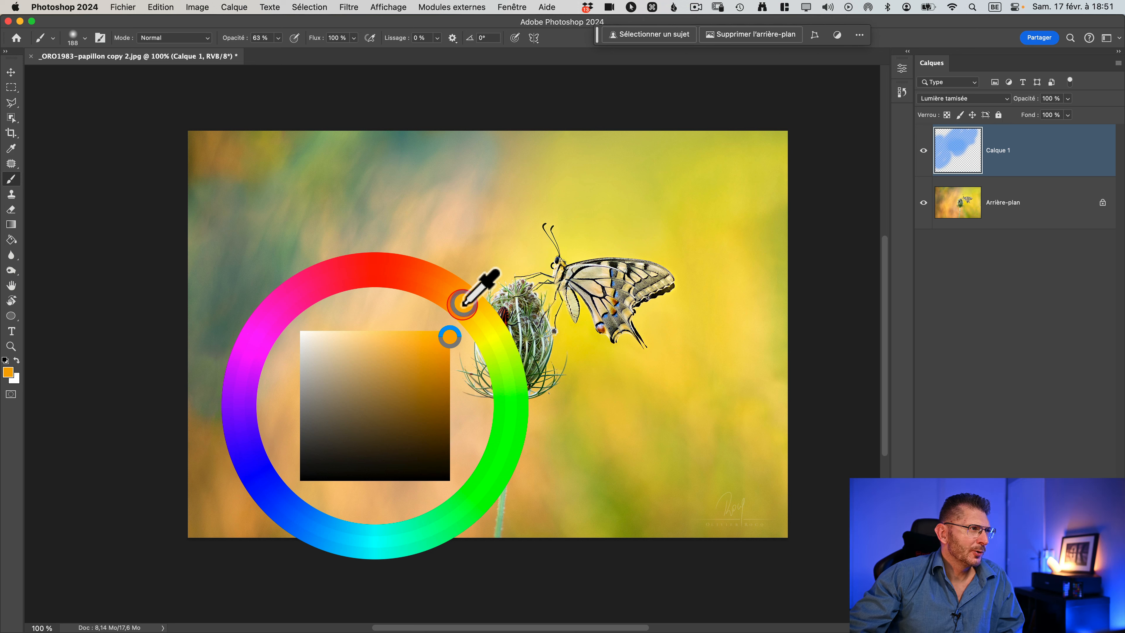
mouse_move(463, 303)
mouse_down()
mouse_move(374, 407)
mouse_move(294, 558)
mouse_move(472, 301)
mouse_move(460, 326)
mouse_move(369, 402)
mouse_move(308, 517)
mouse_move(343, 501)
mouse_move(462, 302)
mouse_up()
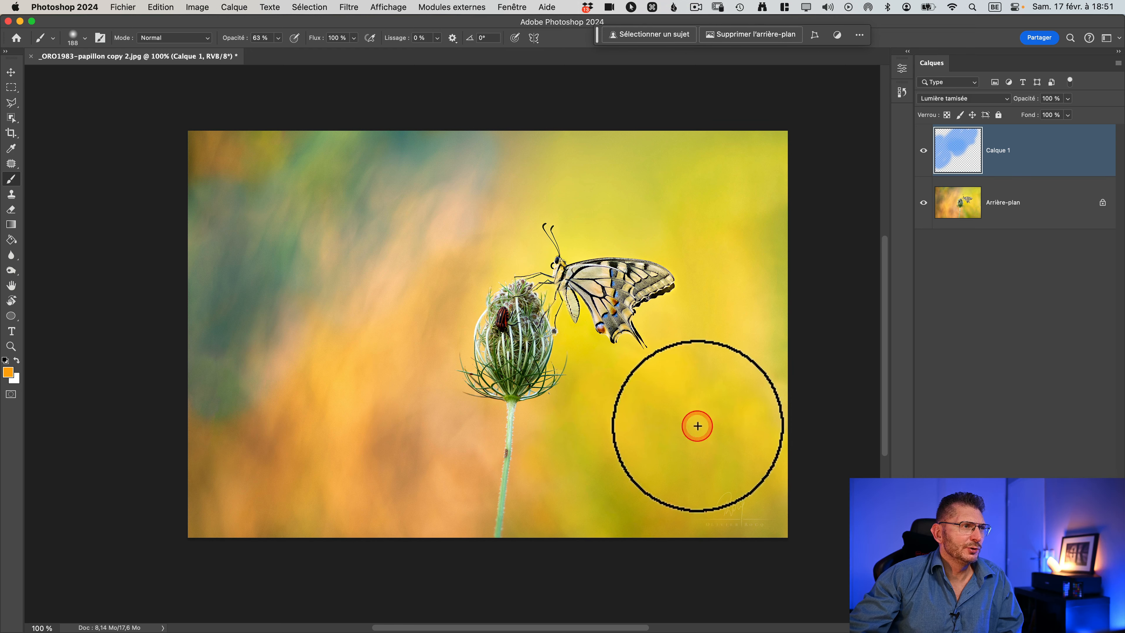
- Pick a dark purple with the HUD colour wheel and paint it over the photo's upper-left background on Calque 2
drag(380, 377, 380, 378)
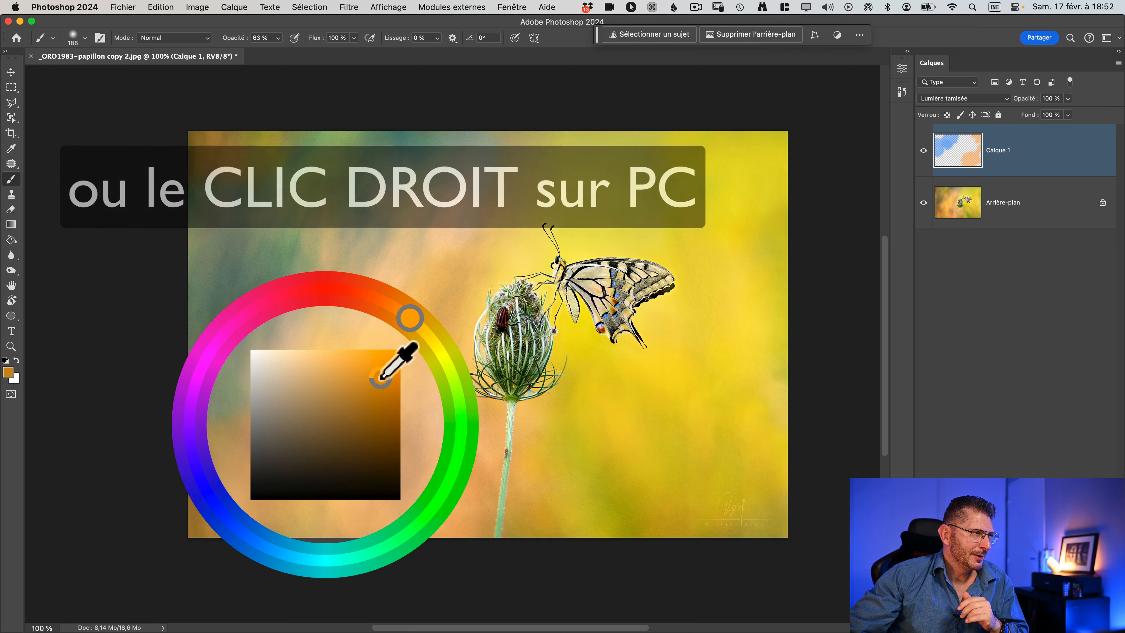
mouse_move(382, 376)
mouse_down()
mouse_move(256, 370)
mouse_move(321, 445)
mouse_move(344, 352)
mouse_move(346, 427)
mouse_move(376, 389)
mouse_move(382, 444)
mouse_move(445, 491)
mouse_move(448, 382)
mouse_move(380, 305)
mouse_move(275, 299)
mouse_move(191, 381)
mouse_move(191, 461)
mouse_move(192, 380)
mouse_up()
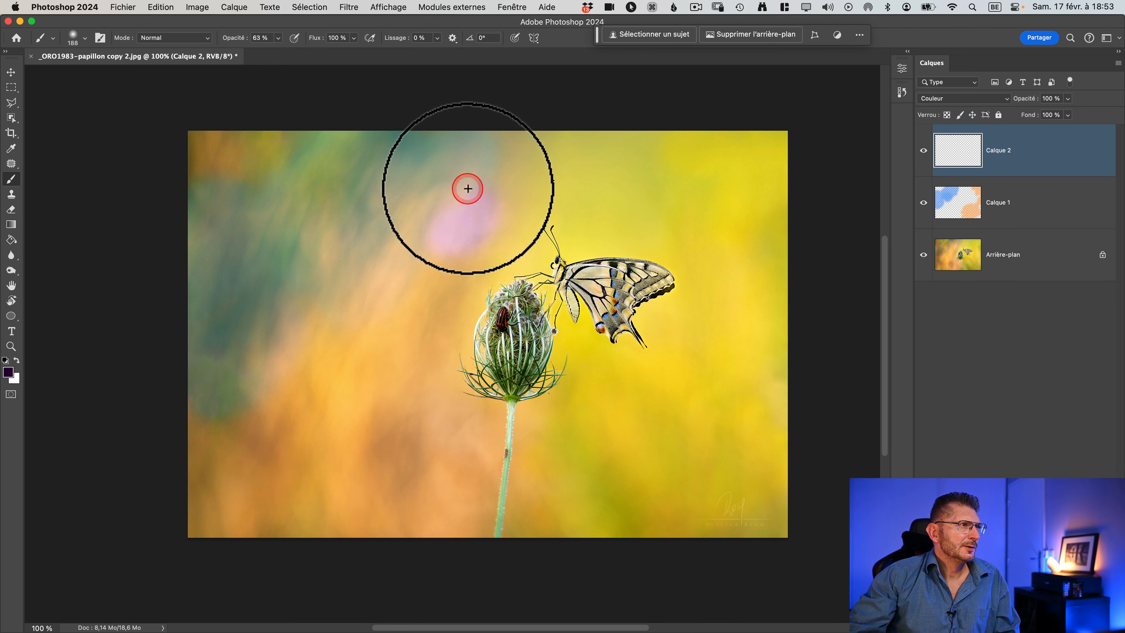
mouse_move(465, 188)
mouse_down()
mouse_move(322, 176)
mouse_move(354, 221)
mouse_move(344, 250)
mouse_move(180, 265)
mouse_move(384, 166)
mouse_move(444, 244)
mouse_move(370, 246)
mouse_move(441, 254)
mouse_up()
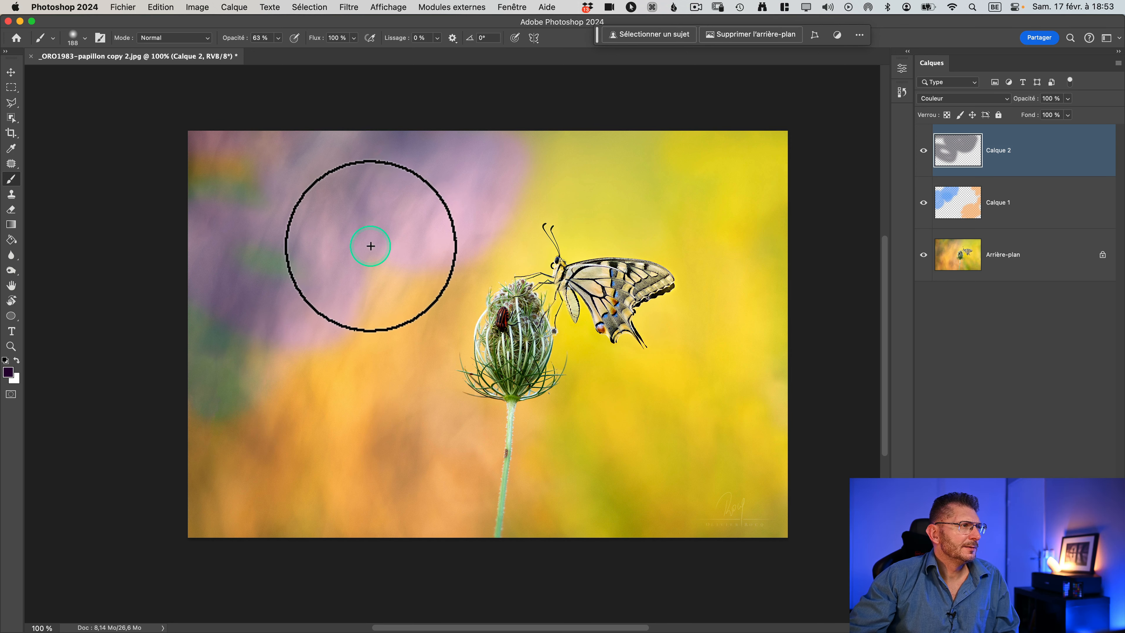
- Pick a dark green with the HUD colour wheel and paint it over the background around the butterfly's right side on Calque 2
ctrl+alt+super+click(370, 245)
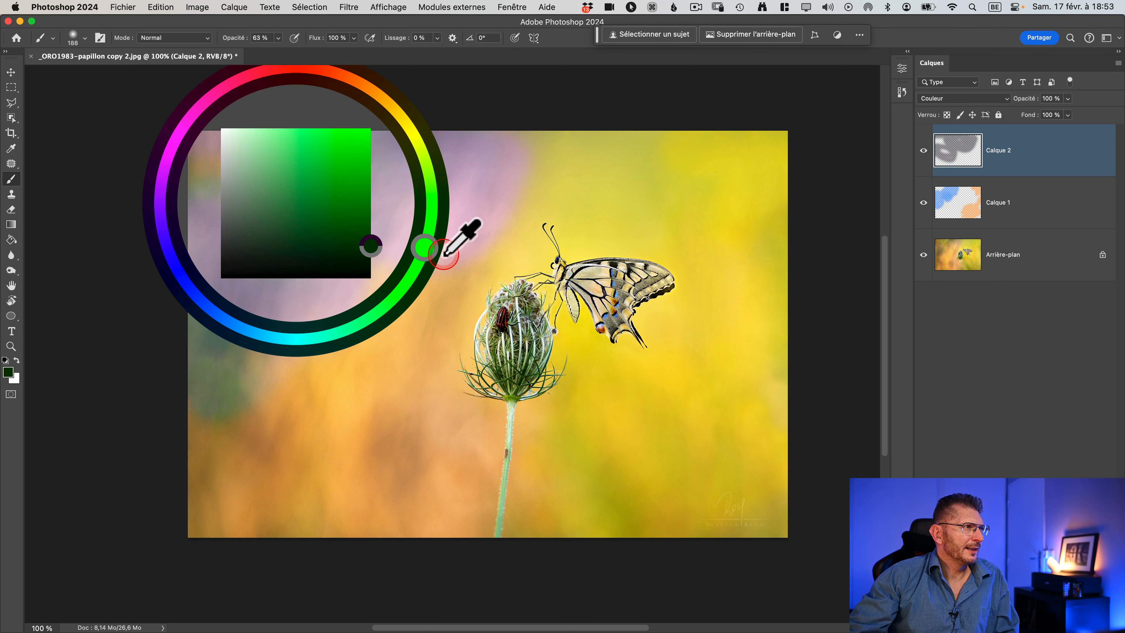
mouse_move(617, 415)
mouse_down()
mouse_move(670, 379)
mouse_move(645, 445)
mouse_move(707, 119)
mouse_move(479, 143)
mouse_move(482, 111)
mouse_move(558, 123)
mouse_move(591, 100)
mouse_up()
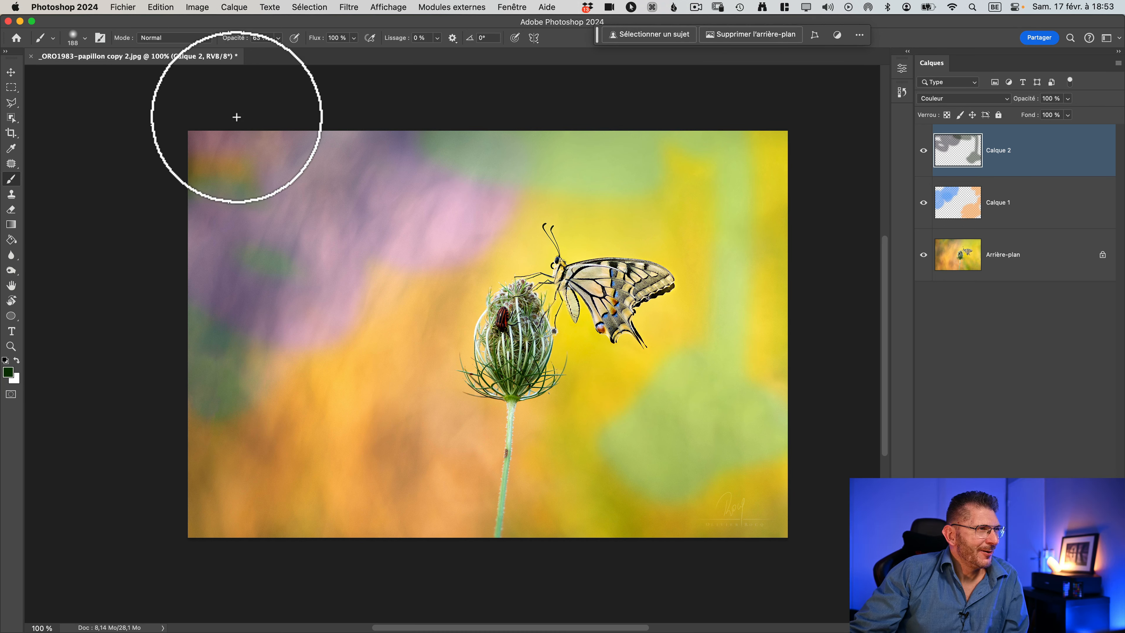